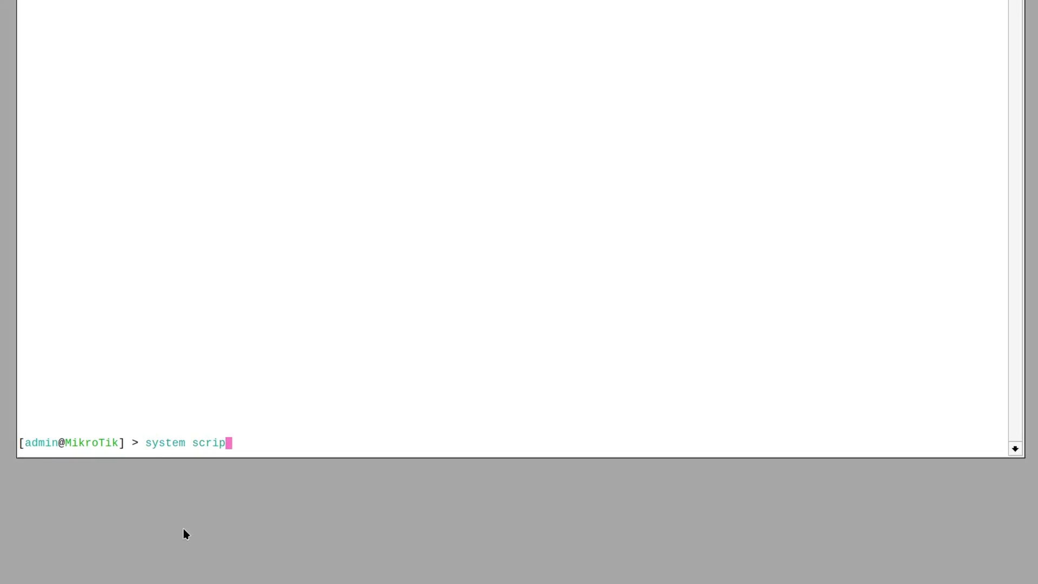
text(t)
Under /system script, add a script named myscript and list the scripts
key(Return)
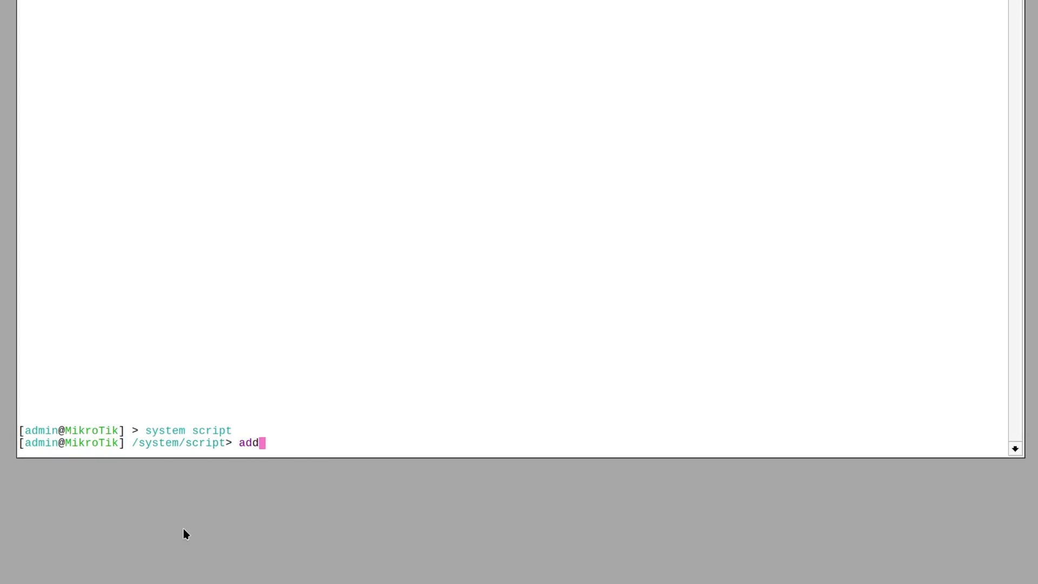
text( name=mys)
text(cript)
key(Return)
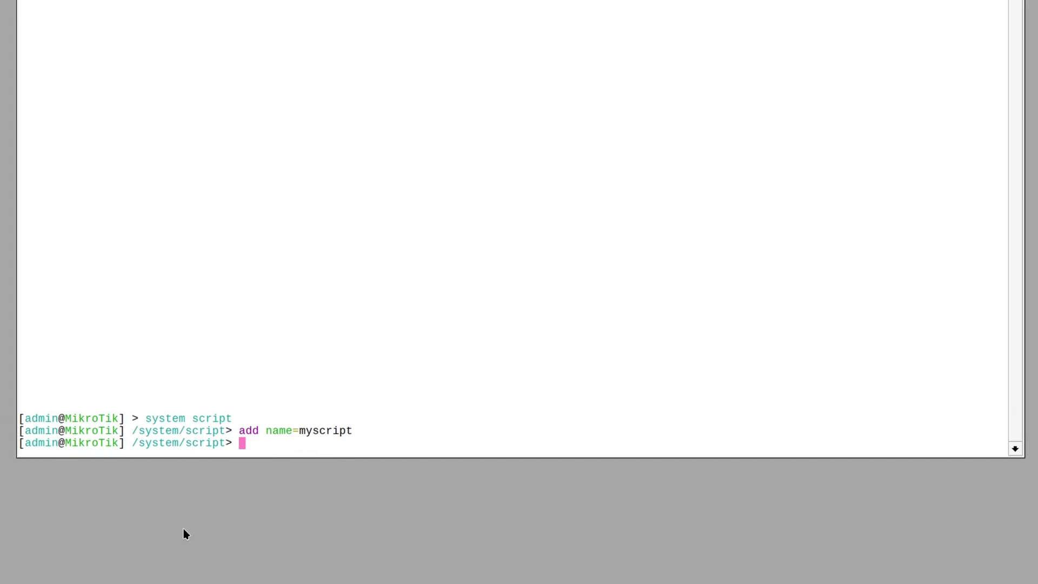
text(print)
key(Return)
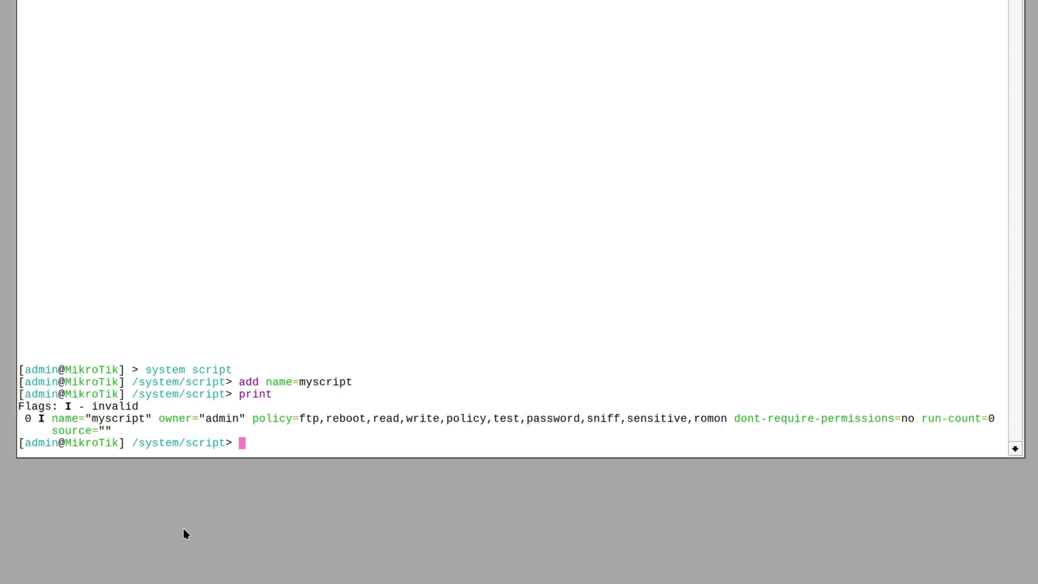
text(edit )
text(0 source)
In myscript's source, add '/interface bridge add name=br' and the ether1 bridge-port line
key(Return)
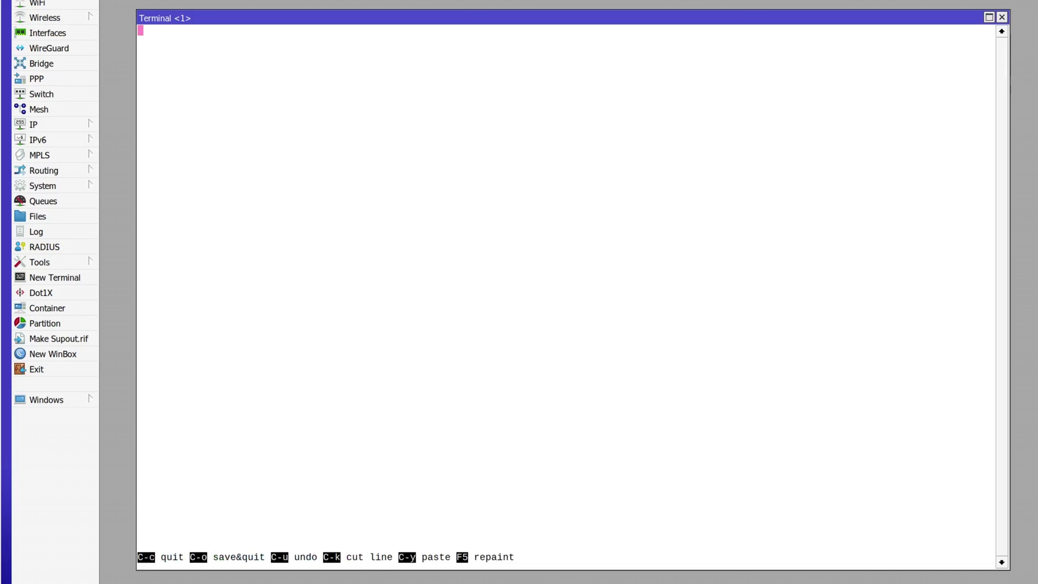
text(/interface bridge)
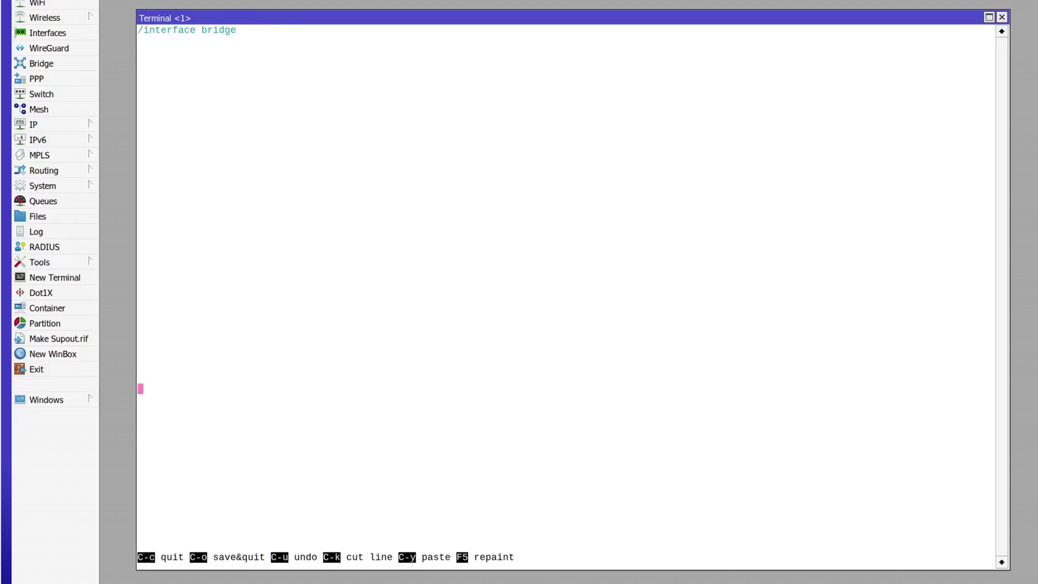
text( add name)
text(=br)
key(Return)
text(/interface )
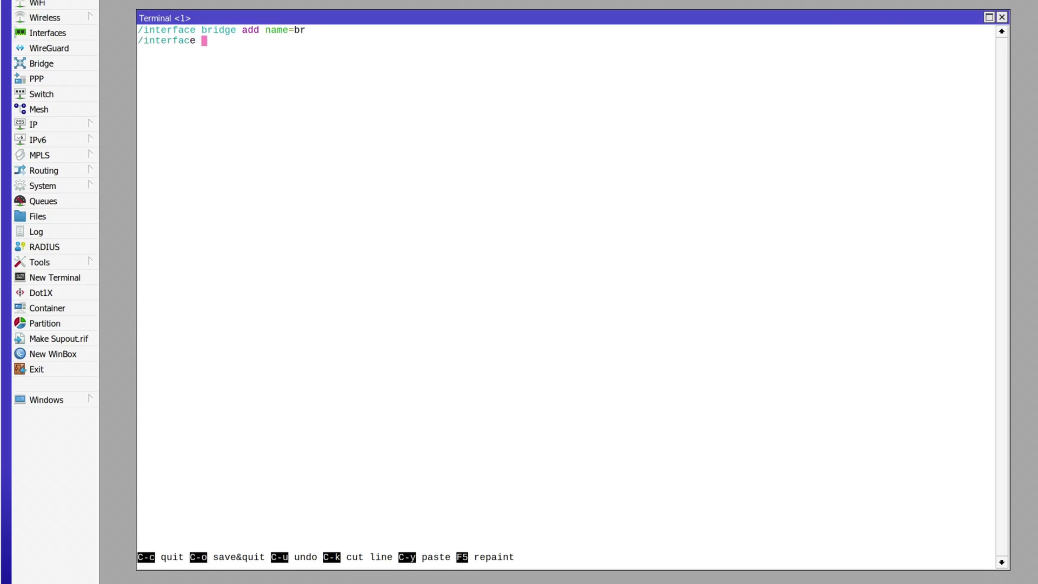
text(bridge port add )
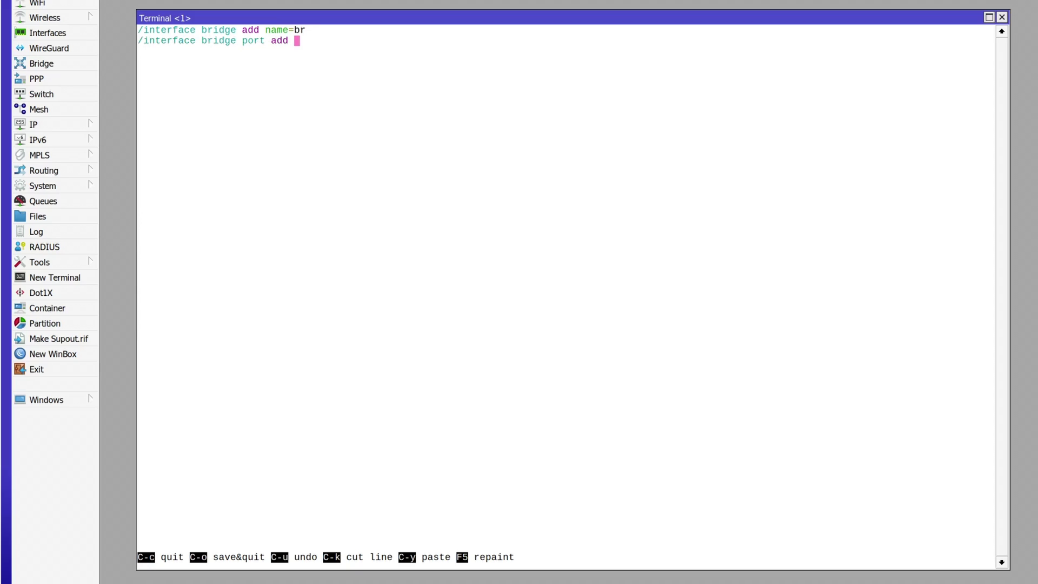
text(bridge=br )
text(interface=)
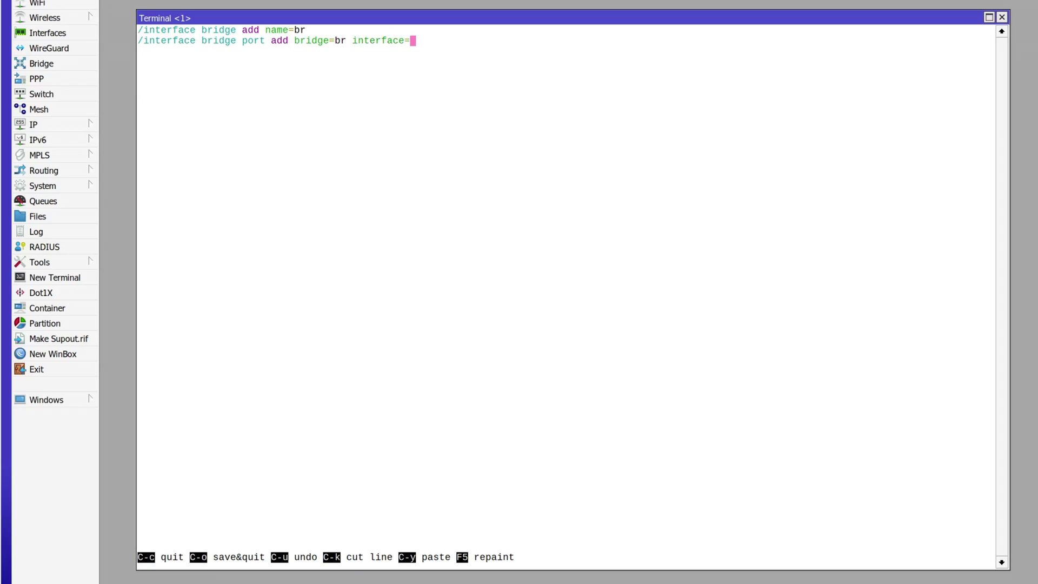
text(ether1)
key(Return)
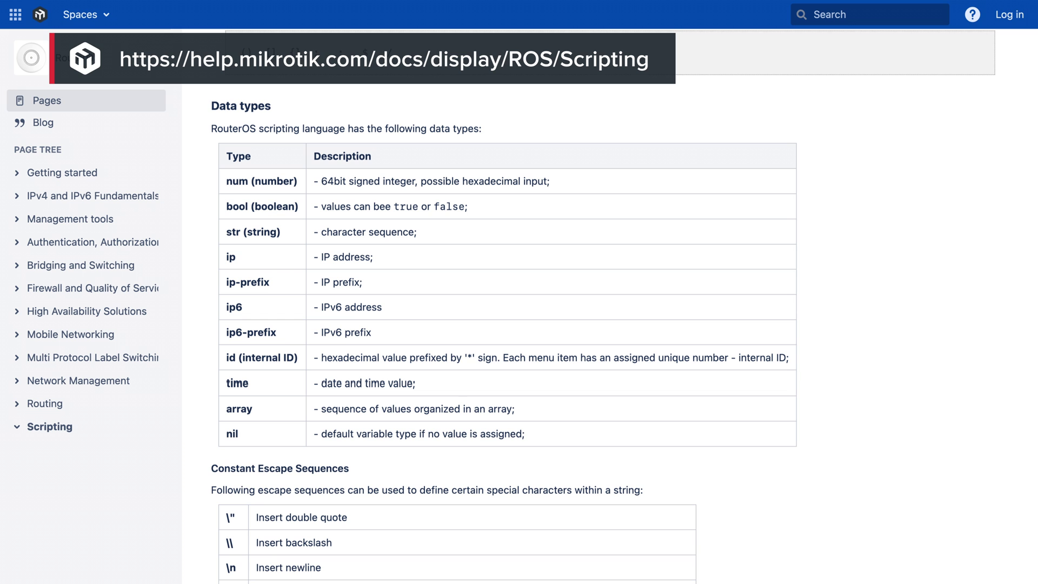
scroll(600, 325, down, 15)
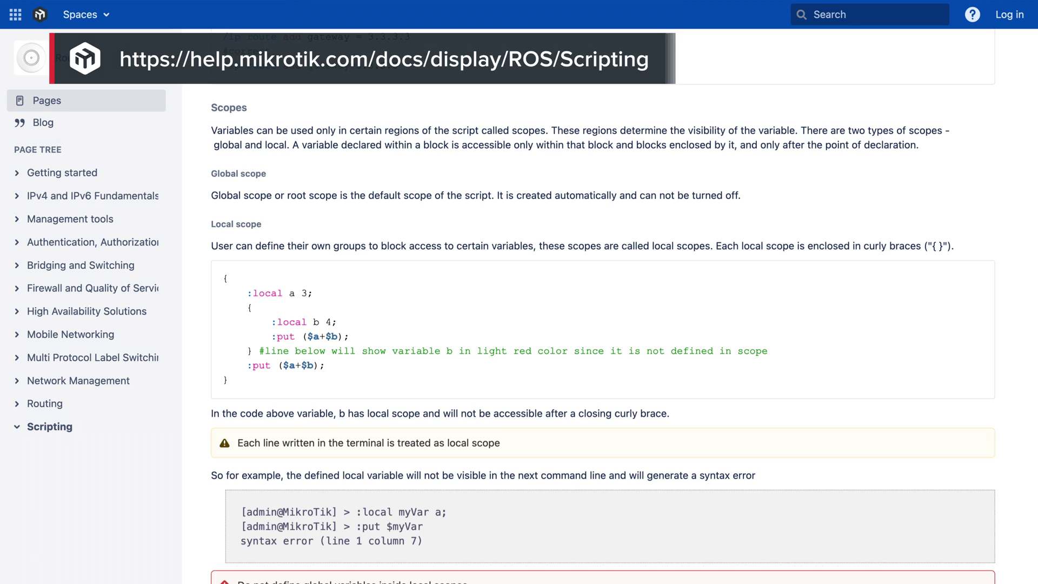
text(:)
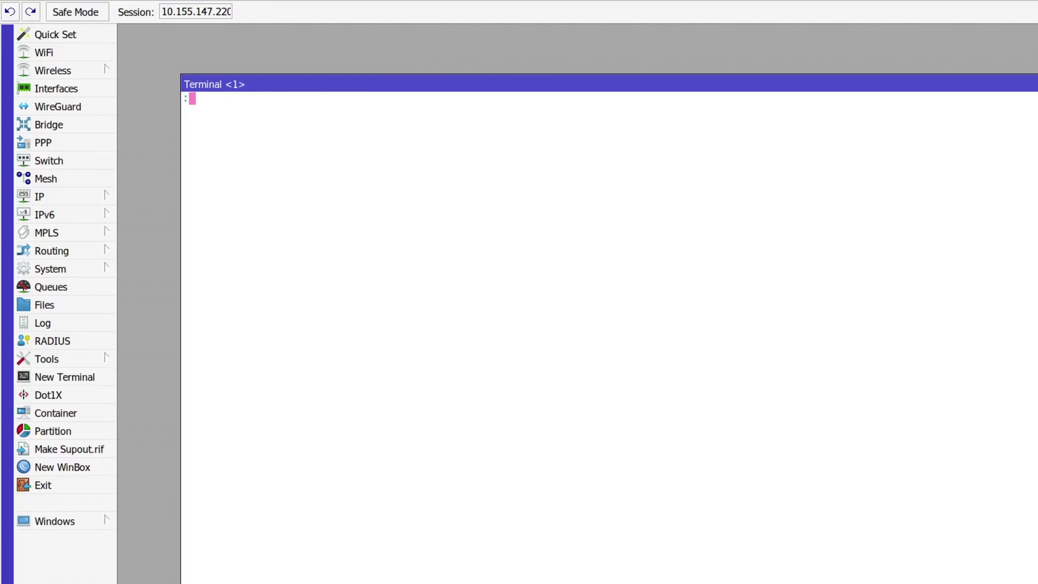
text(loca)
text(l )
text(myvar)
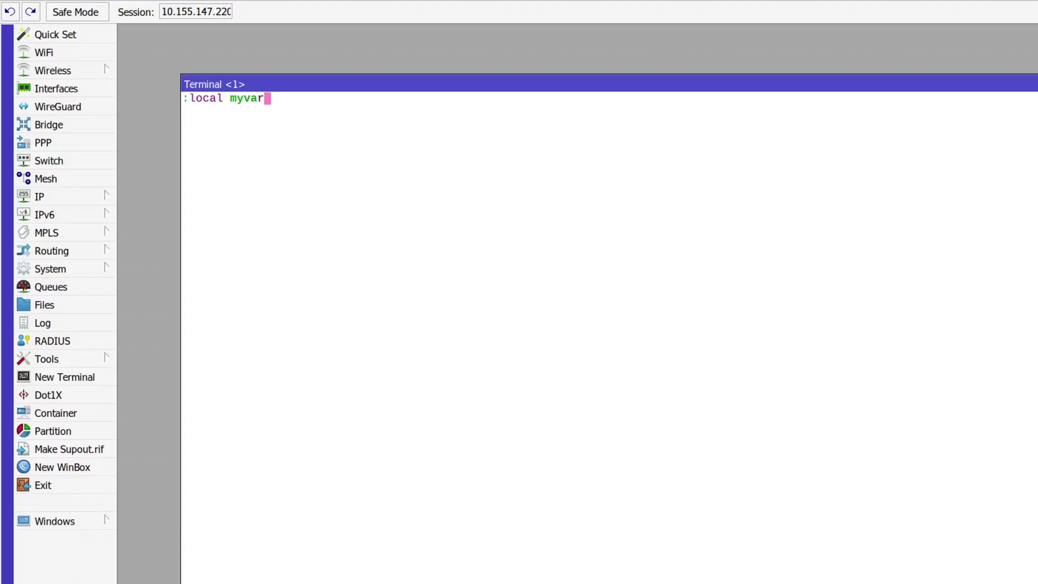
text( 123)
Add lines declaring local myvar 123 and global myvar2 456, plus ':put' lines for both
key(Return)
text(:)
text(global my)
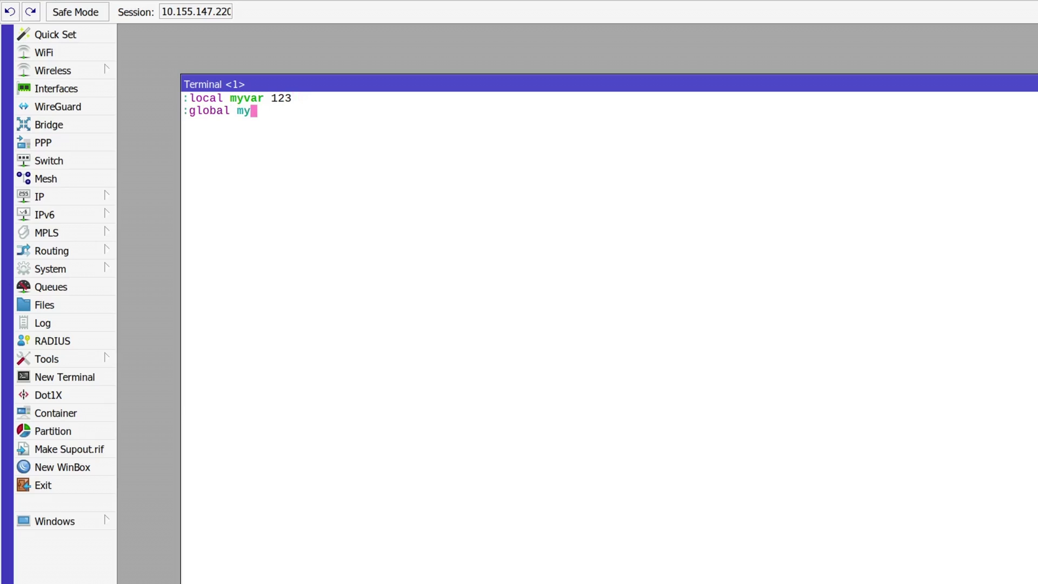
text(var2 )
text(456)
key(Return)
key(Return)
text(:put )
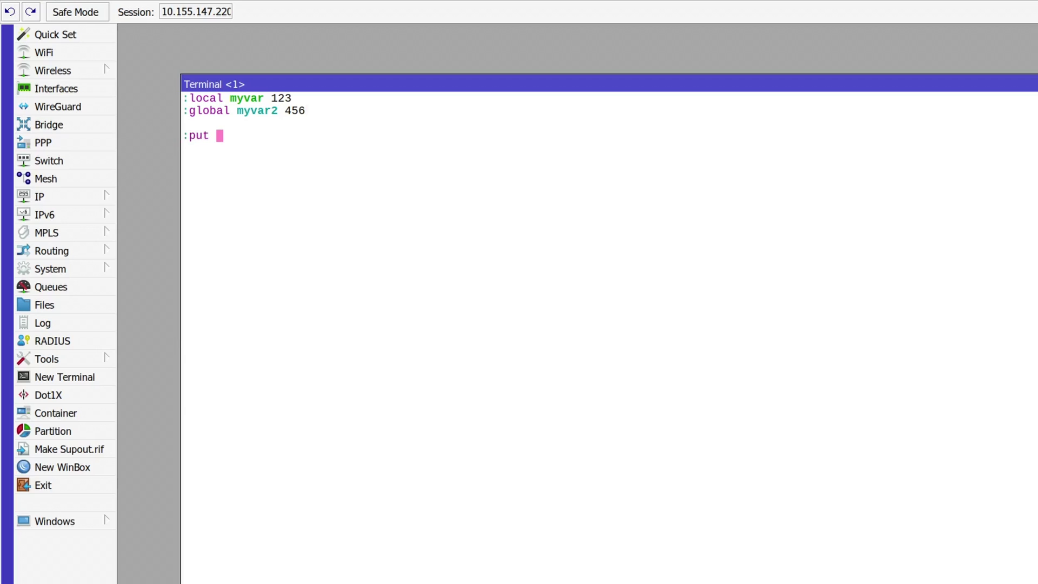
text($m)
text(yvar)
key(Return)
text(:put $)
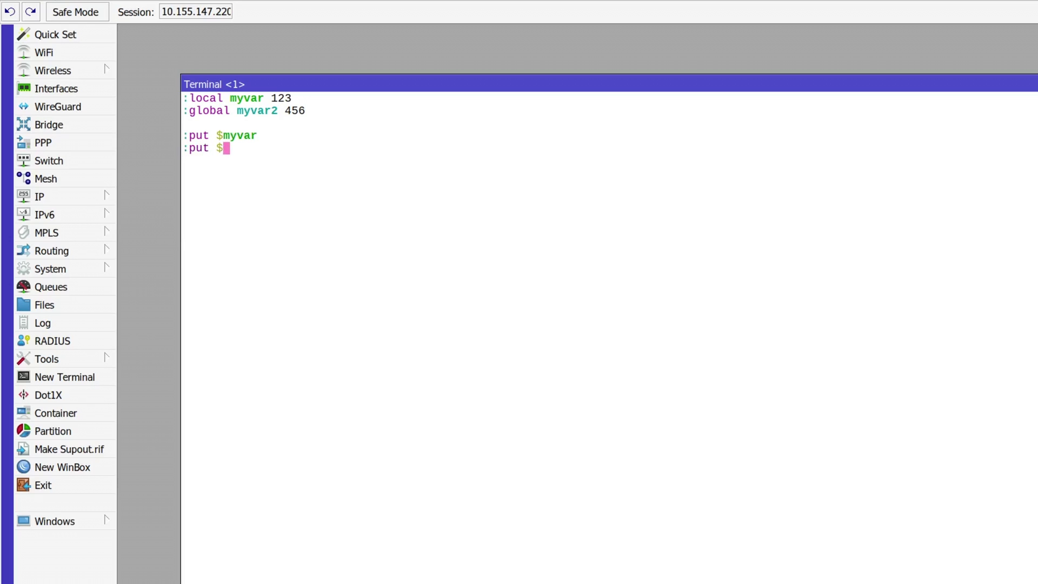
text(myvar)
text(2)
text(ru)
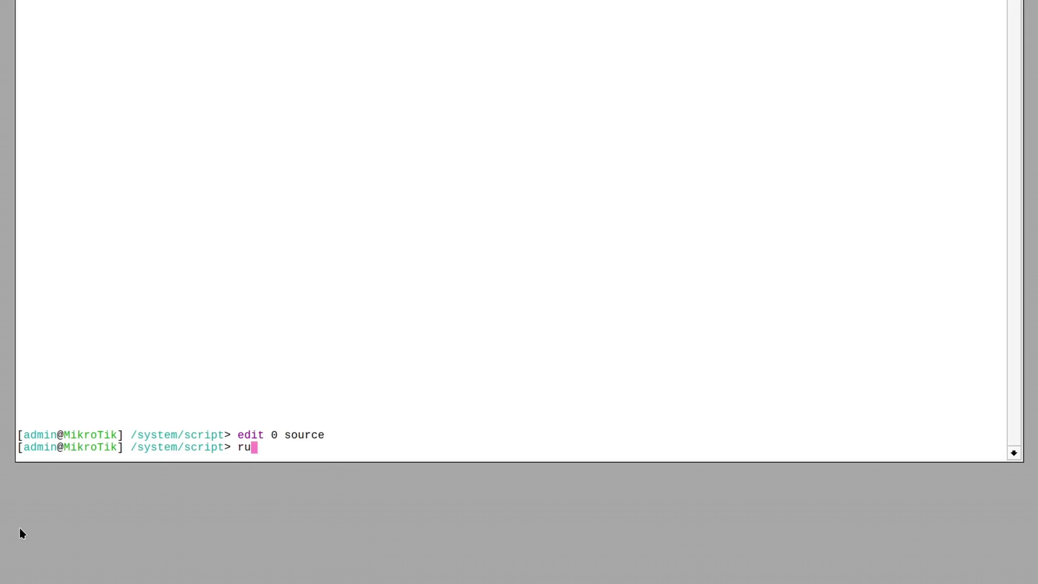
text(n 0)
Run script 0, list the environment, print $myvar2, then remove all environment variables
key(Return)
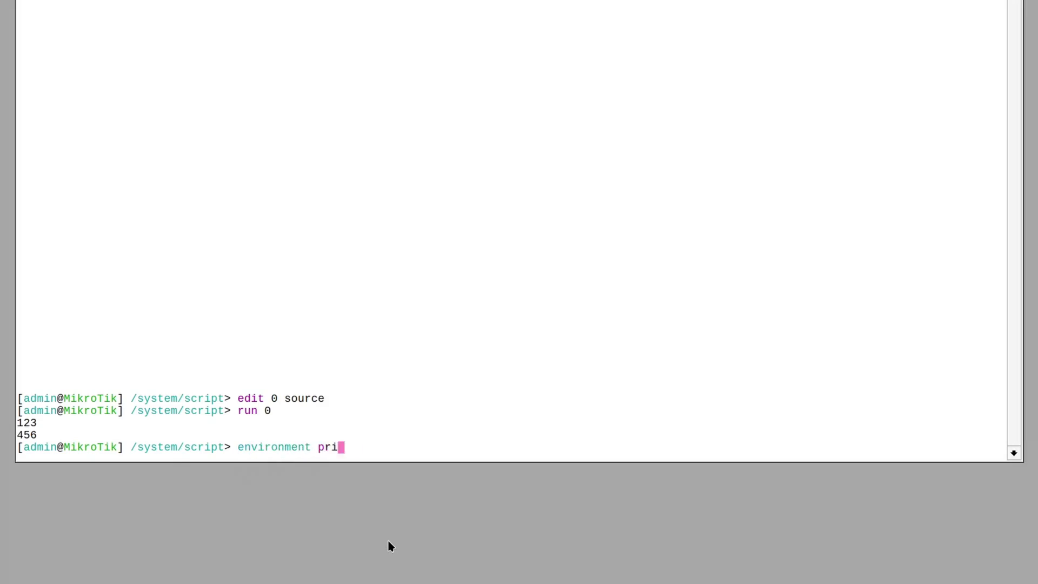
text(nt)
key(Return)
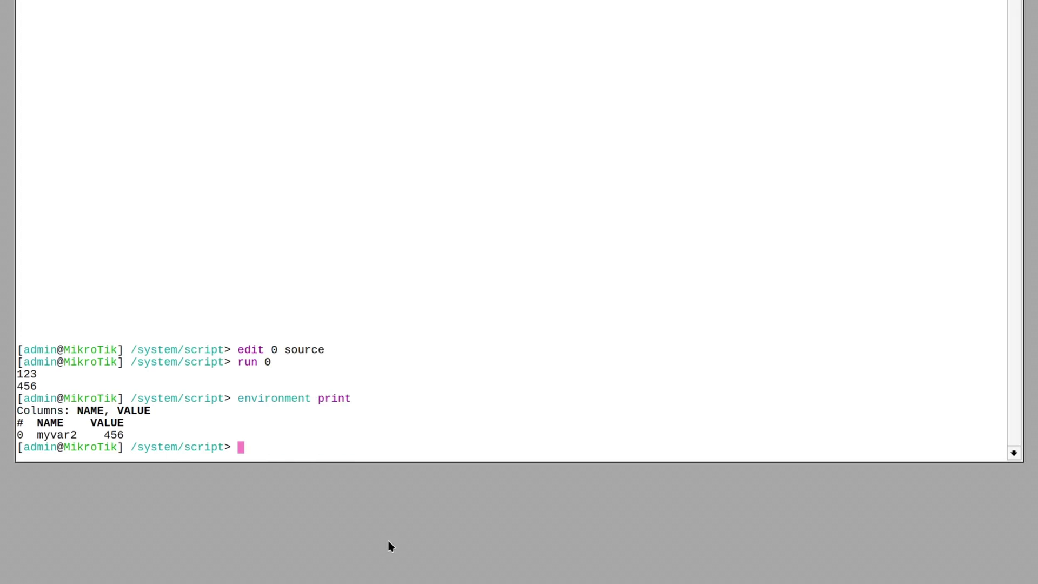
text(:put $myvar2)
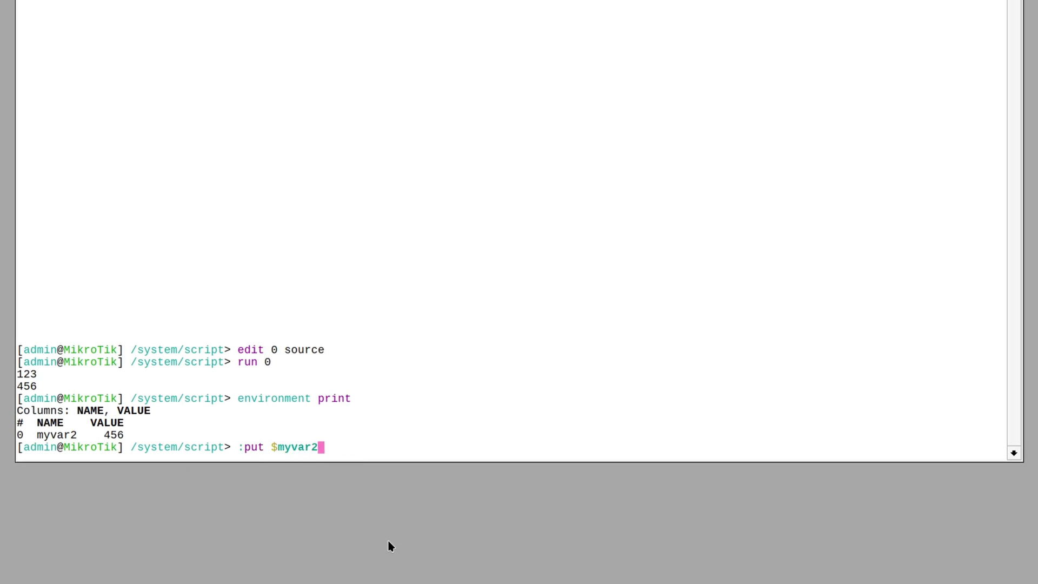
key(Return)
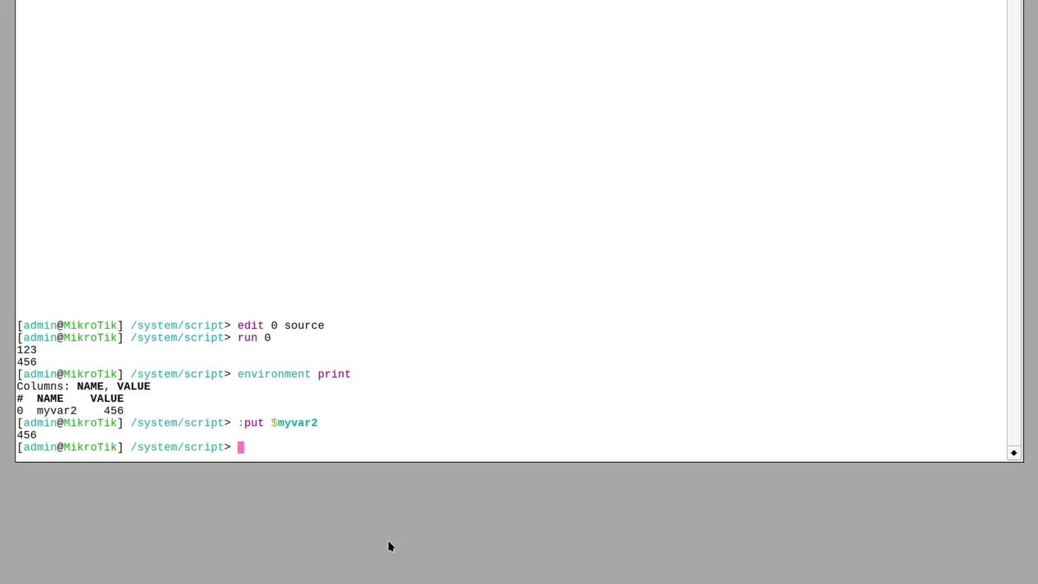
text(envi)
text(ronment )
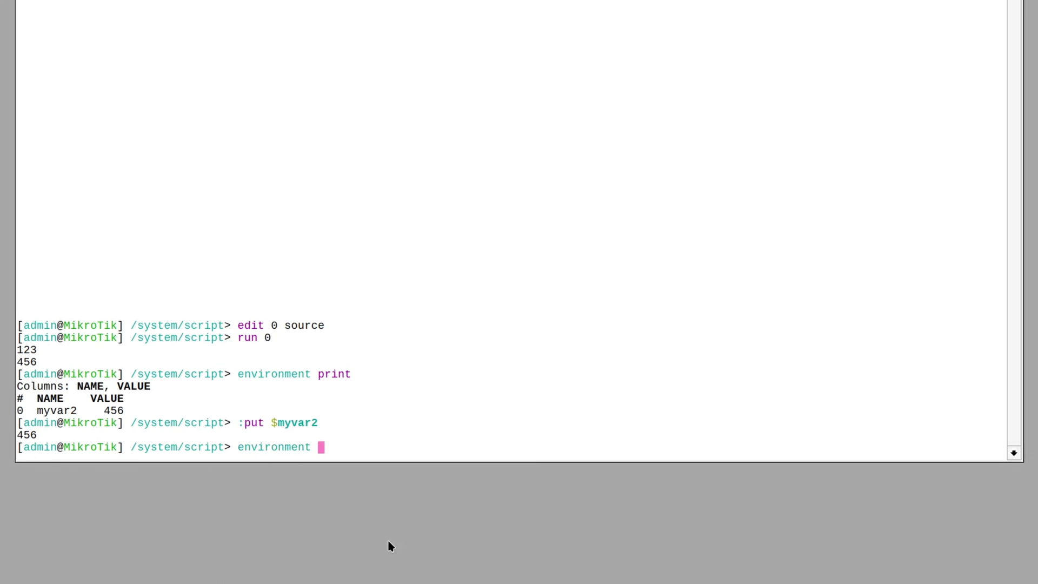
text(remove [f)
text(])
key(Return)
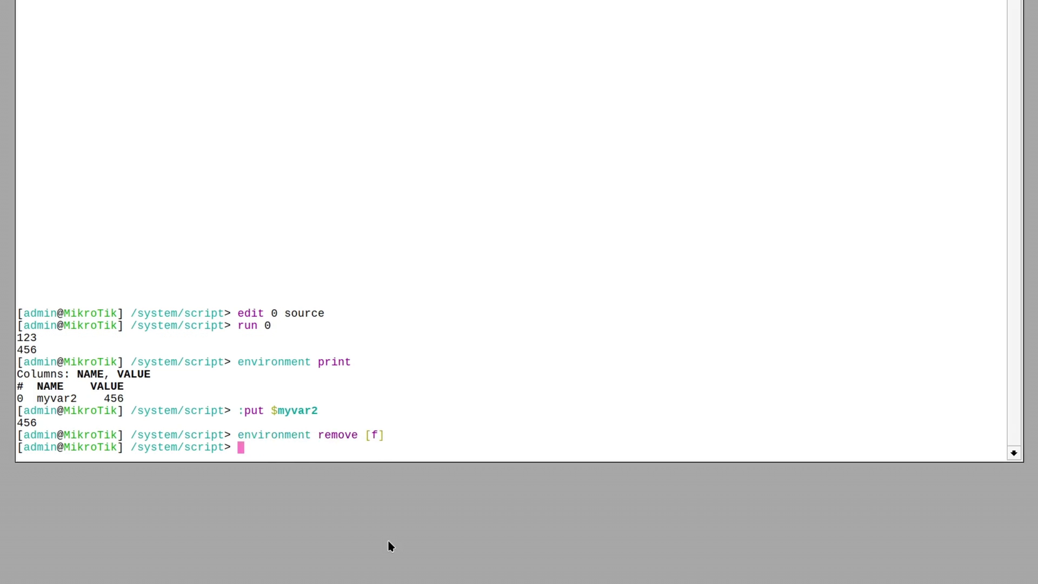
Confirm $myvar2 now prints empty and reopen myscript's source
key(Up)
key(Up)
key(Return)
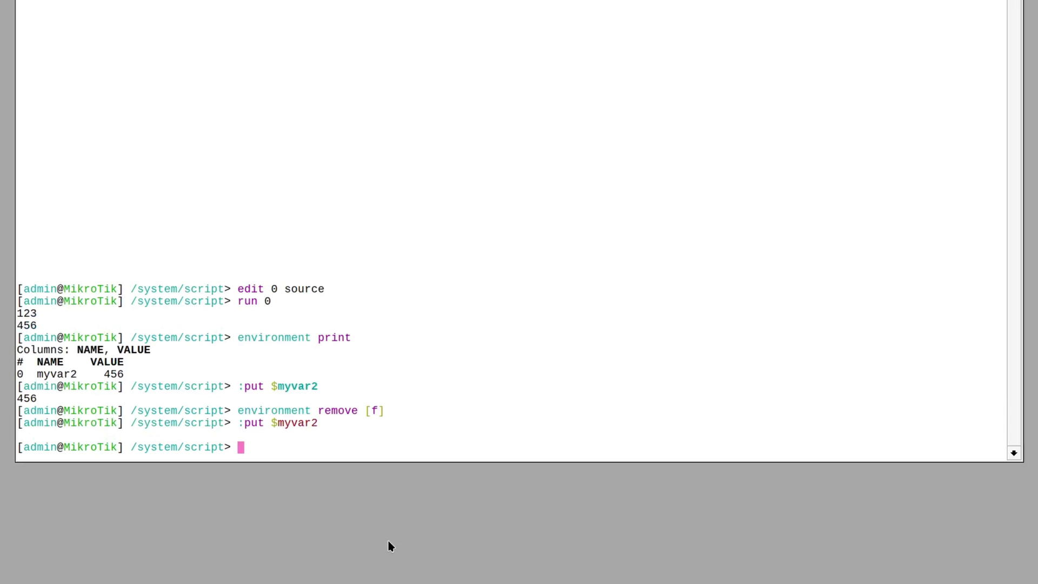
text(edit )
text(0 source)
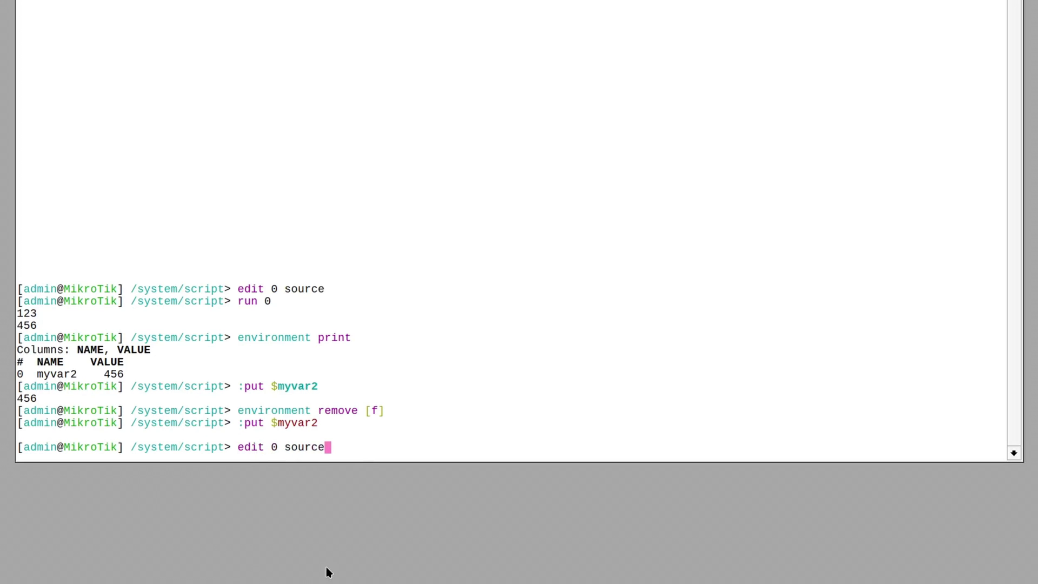
key(Return)
Delete the global variable lines and wrap the local myvar declaration in braces
key(d)
key(d)
key(d)
key(j)
key(d)
key(d)
key(k)
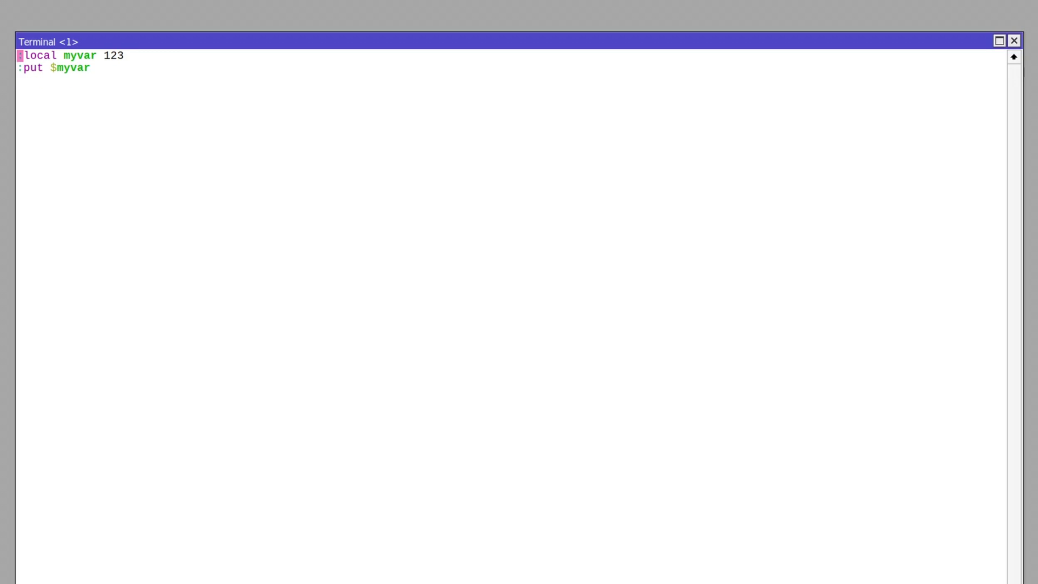
key(O)
key(braceleft)
key(Escape)
key(j)
key(j)
key(O)
key(braceright)
key(Escape)
key(j)
Add ':set myvar ($myvar*2)' so myvar is doubled before being printed
key(Down)
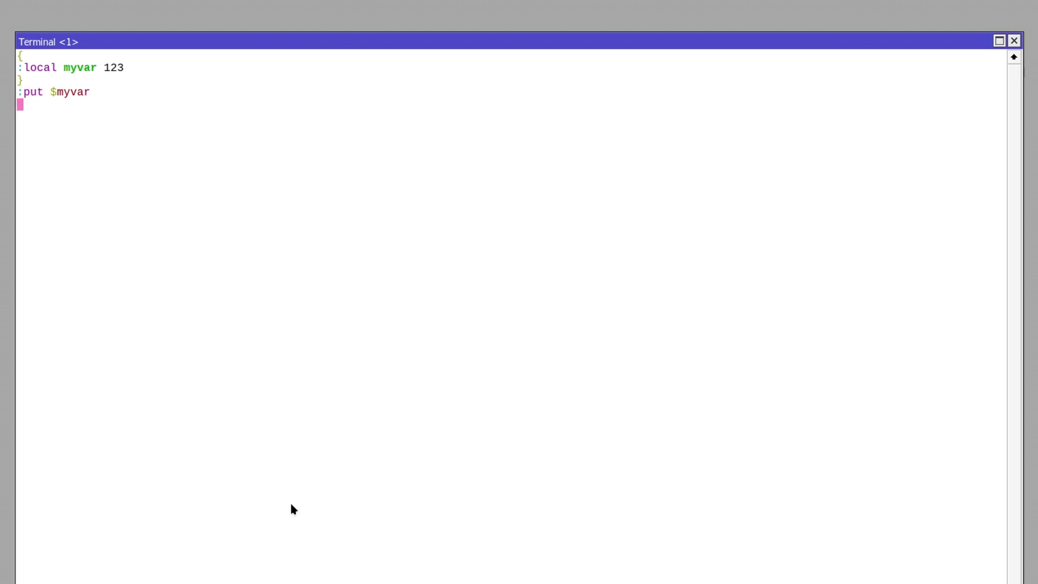
key(Up)
key(Up)
text(:set )
text(myvar ($myv)
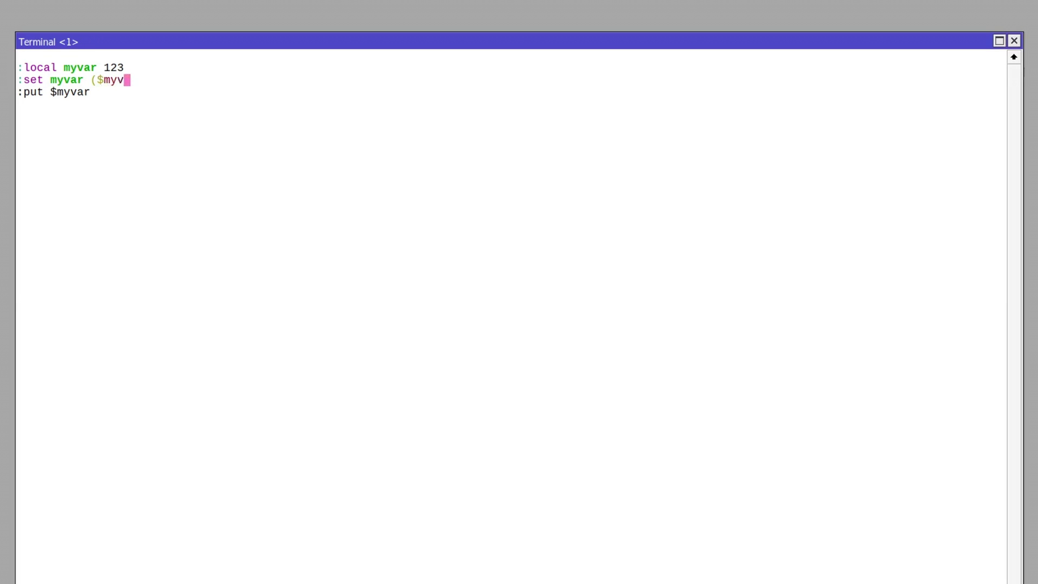
text(ar*2))
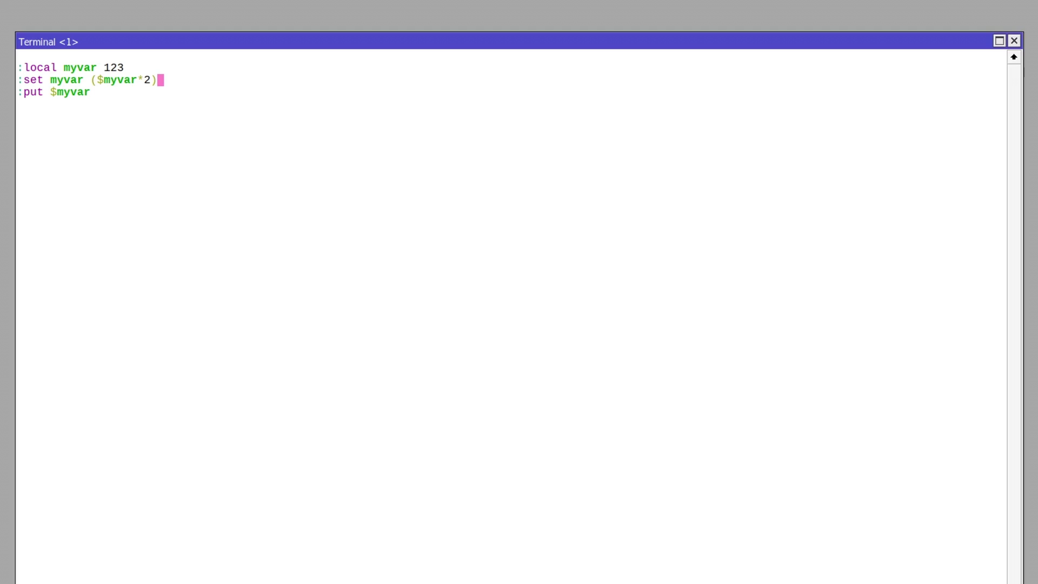
key(Down)
Save the script using ($myvar^2) and run it, printing 121
key(ctrl+o)
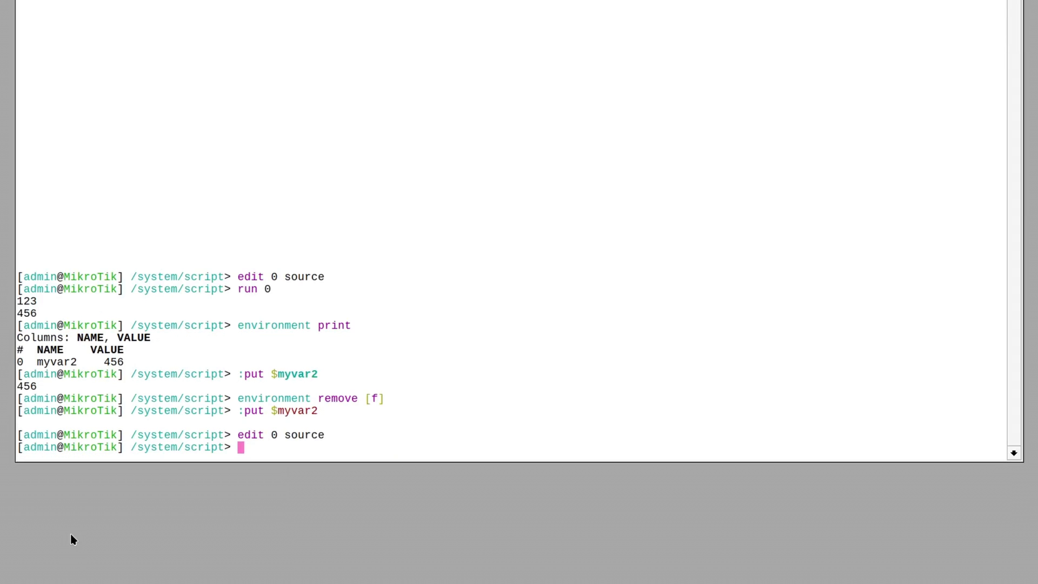
text(run )
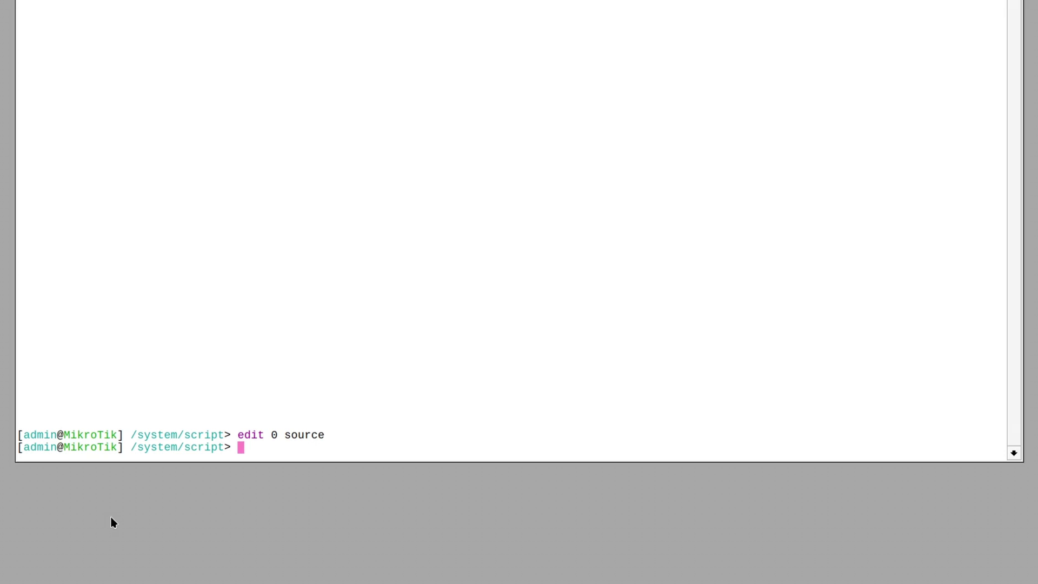
text(run 0)
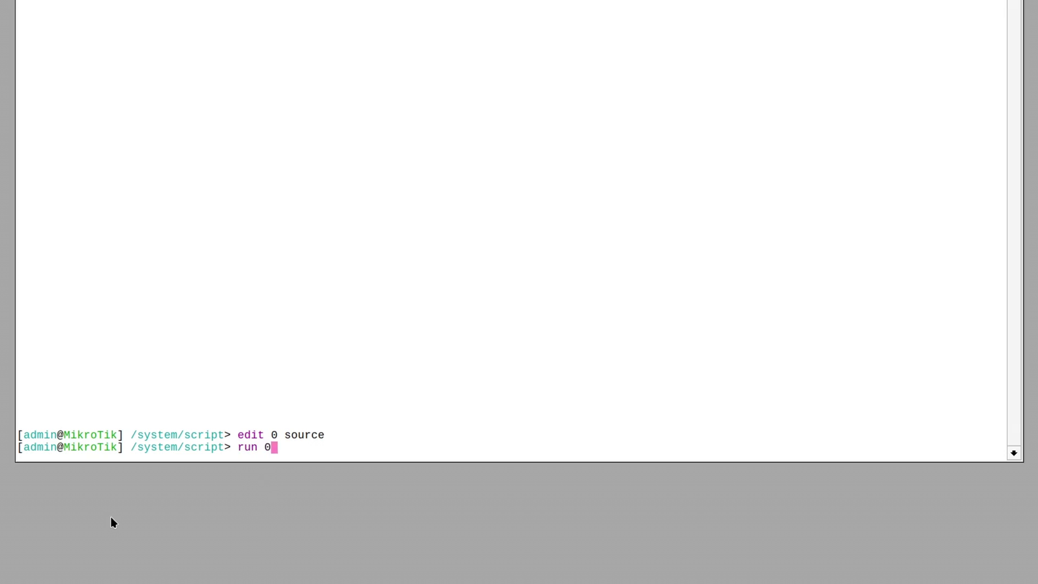
key(Return)
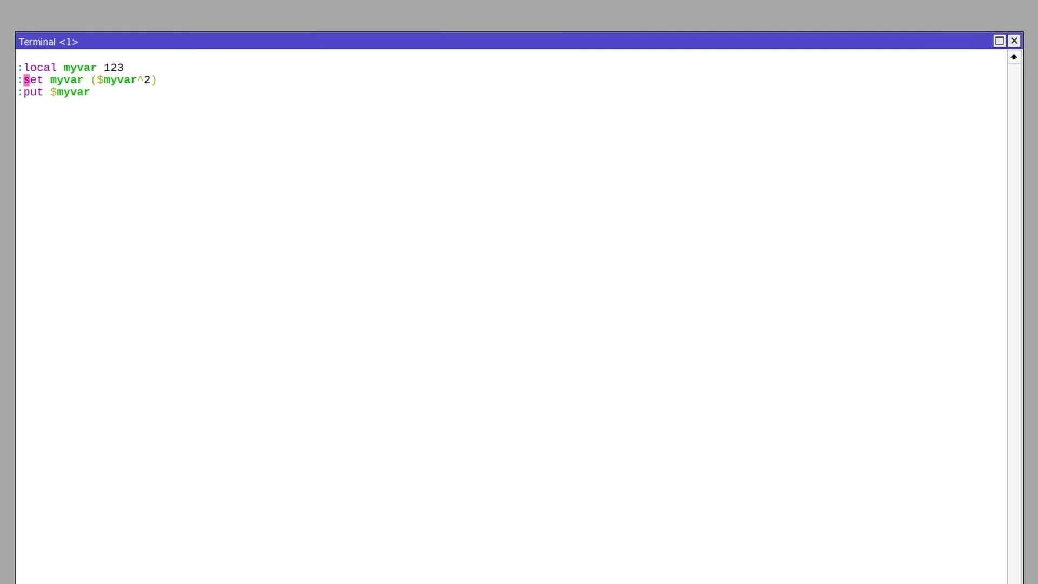
Change the calculation from ^2 to $myvar*$myvar
key(Right)
key(Right)
key(Right)
key(Right)
key(Right)
key(Right)
key(BackSpace)
key(BackSpace)
key(BackSpace)
text(*$)
text(myvar)
key(Down)
Add an :if check printing "yep, it was squared", save, and run to get 15129
key(Return)
key(Return)
text(if )
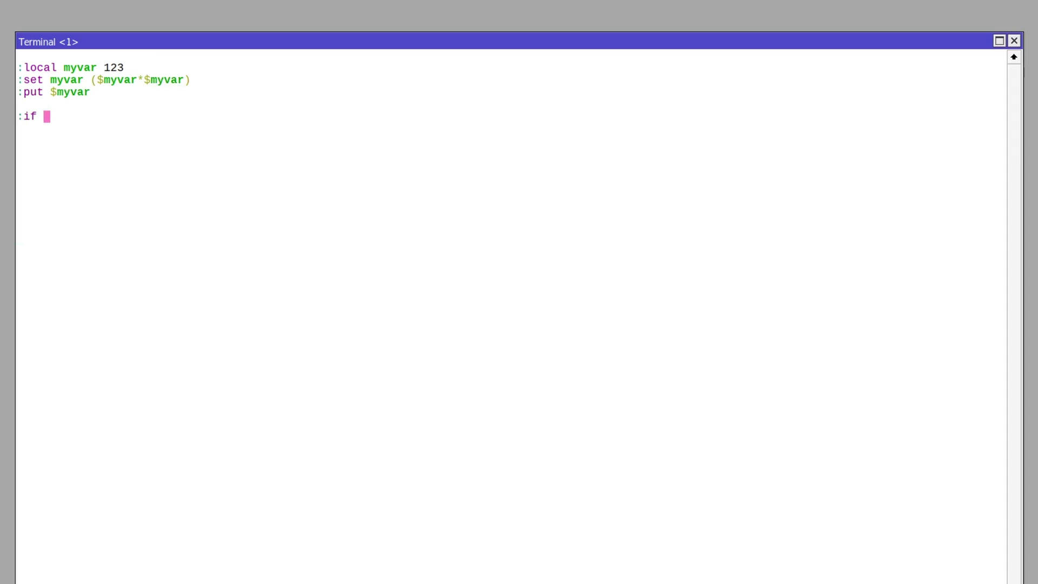
text(($myvar)
text(/123=123))
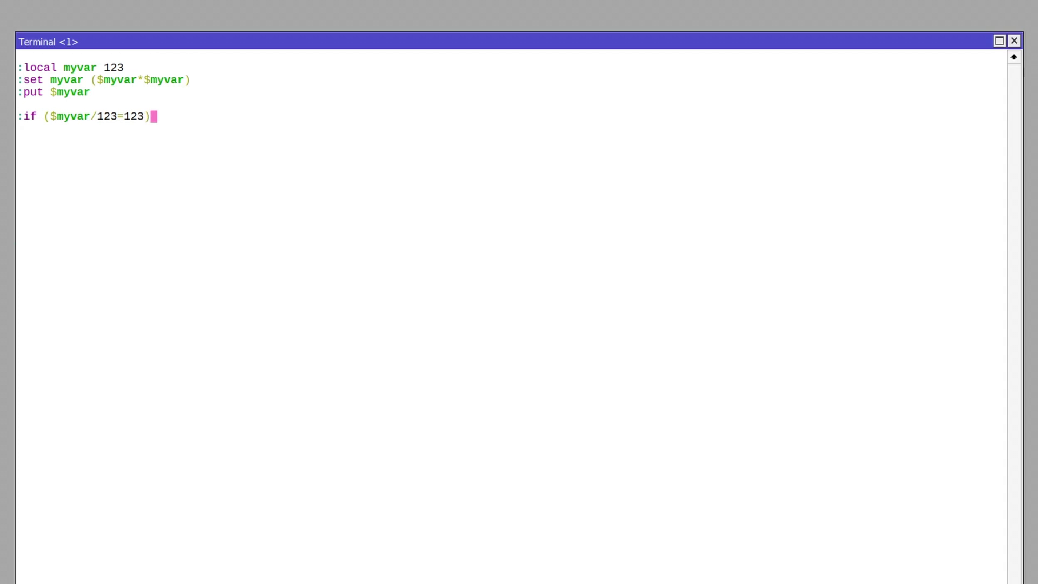
text( do={)
text(:put)
text( "yep, it)
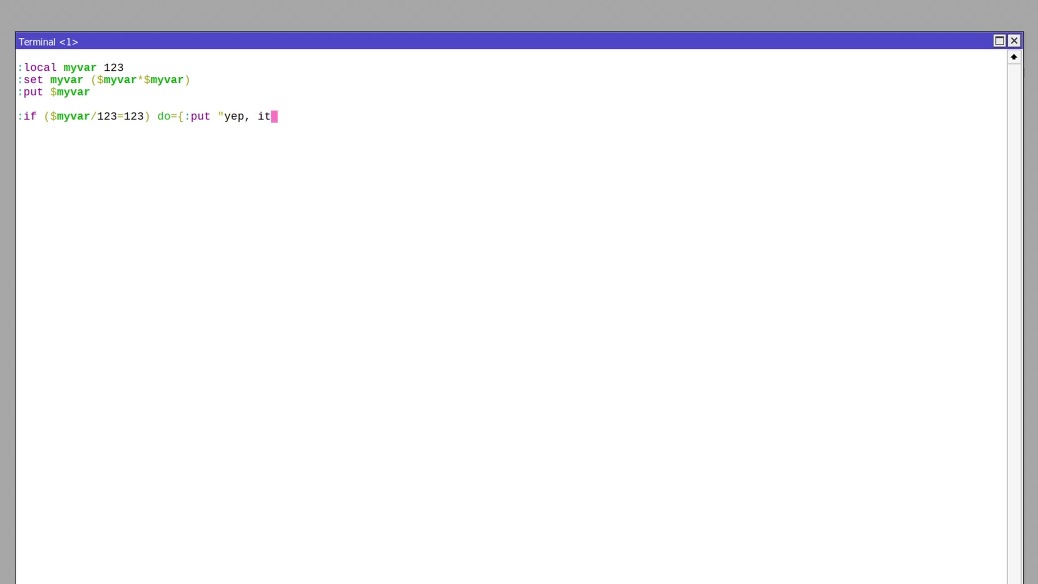
text( was squared)
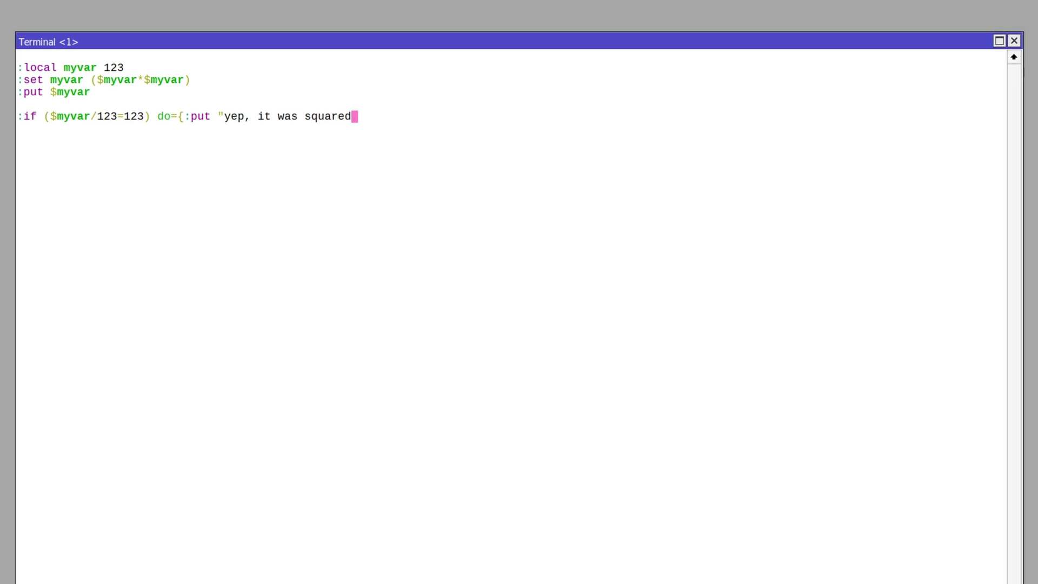
key(ctrl+o)
text(run 0)
key(Return)
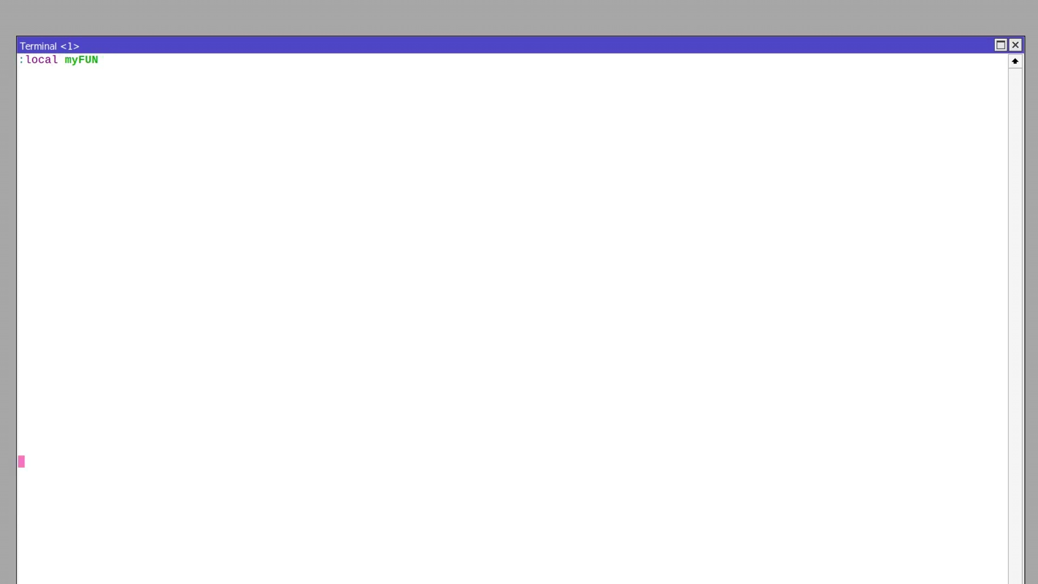
text(do={:)
text(put "$1 sq)
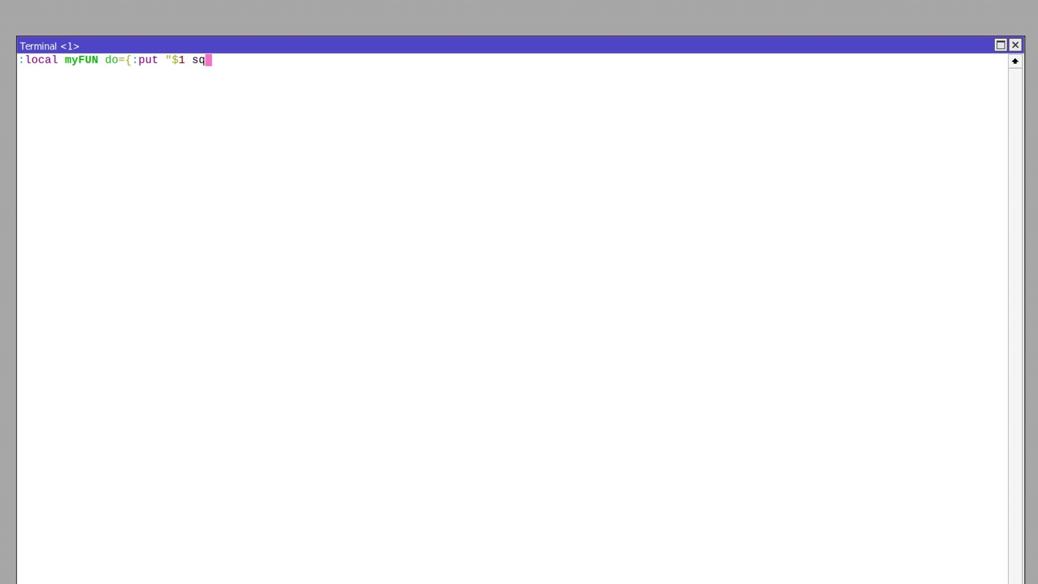
text(uared is )
text($)
text(($1*$1)
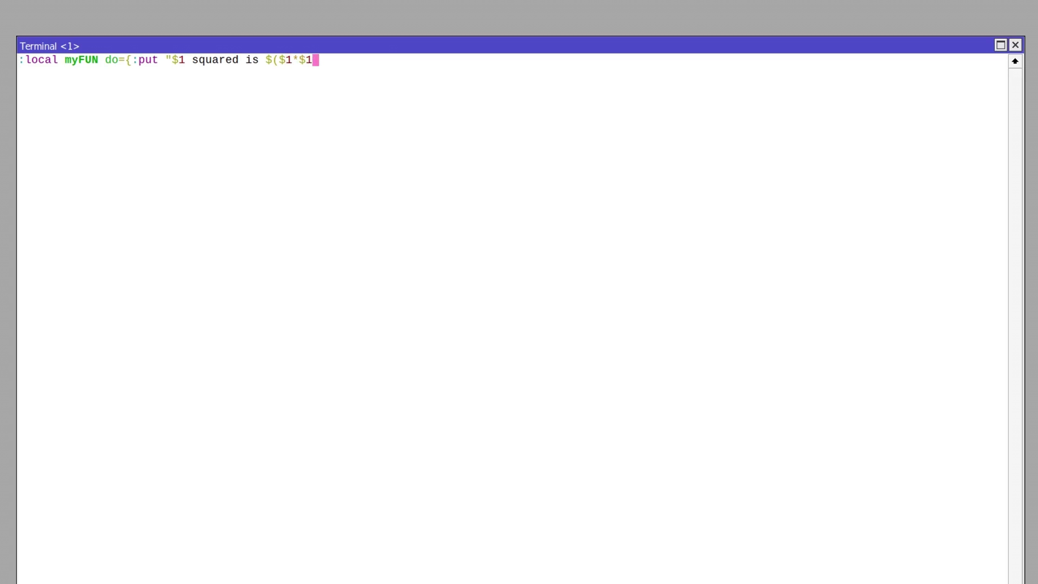
text()")
text(})
Write myFUN printing "$1 squared is $($1*$1)" and a 1–9 loop calling it, then save
key(Return)
text(:for )
text(i from=1 to)
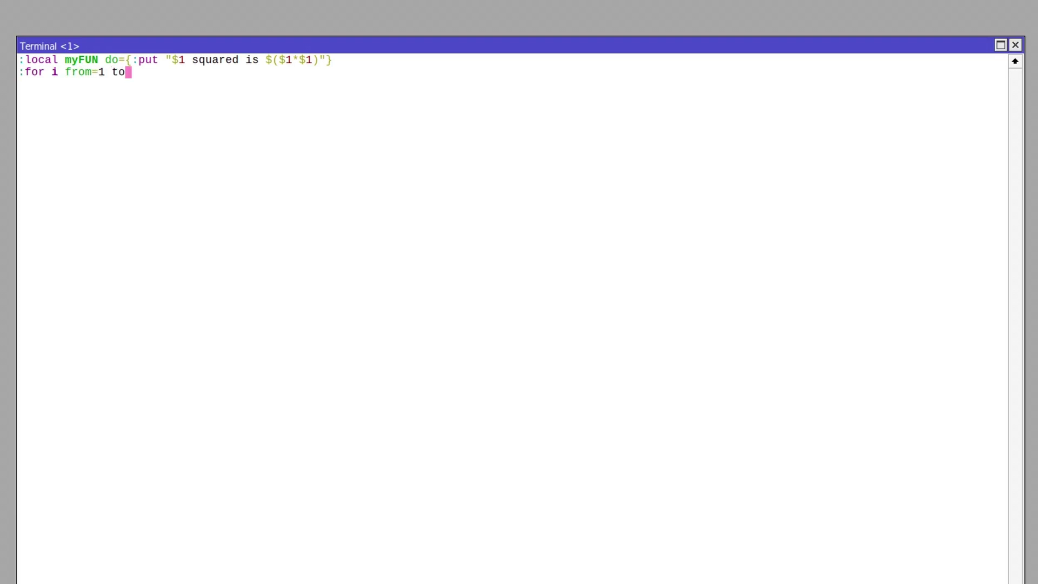
text(=9 do={ )
text($my)
key(Tab)
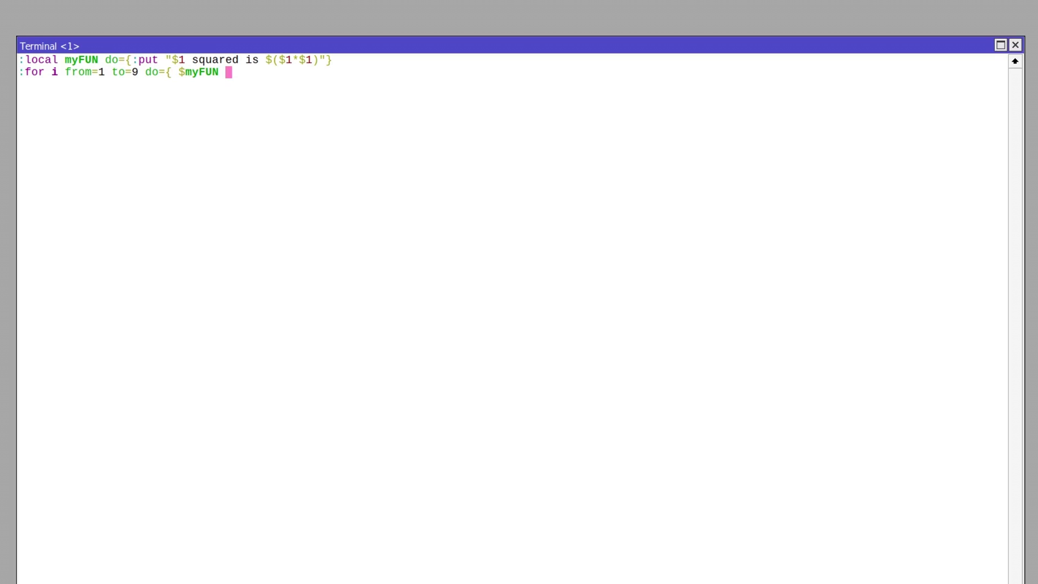
text($i)
key(Return)
key(ctrl+o)
text(run )
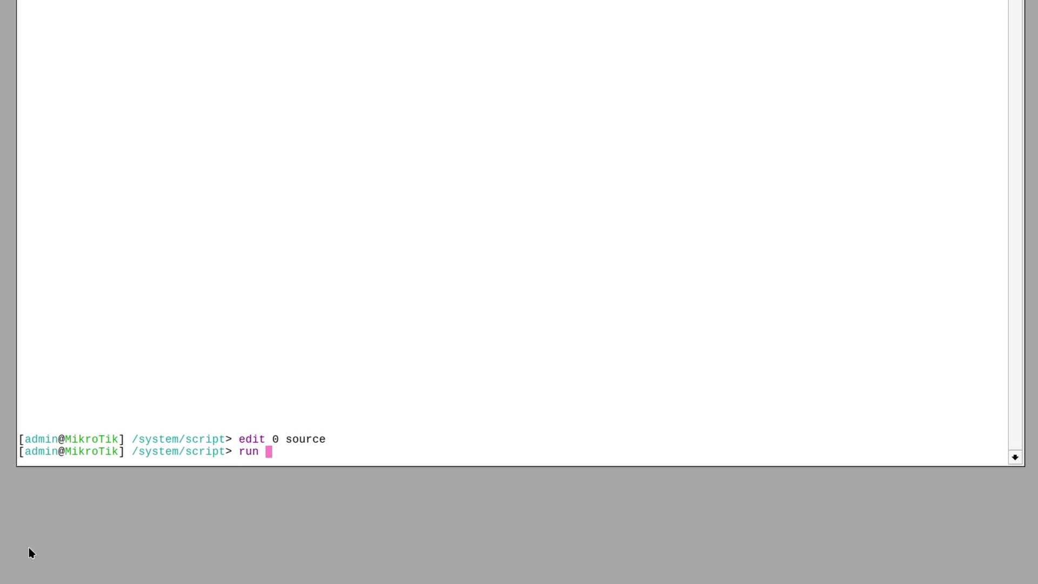
text(0)
Run script 0 to print "1 squared is 1" through "9 squared is 81"
key(Return)
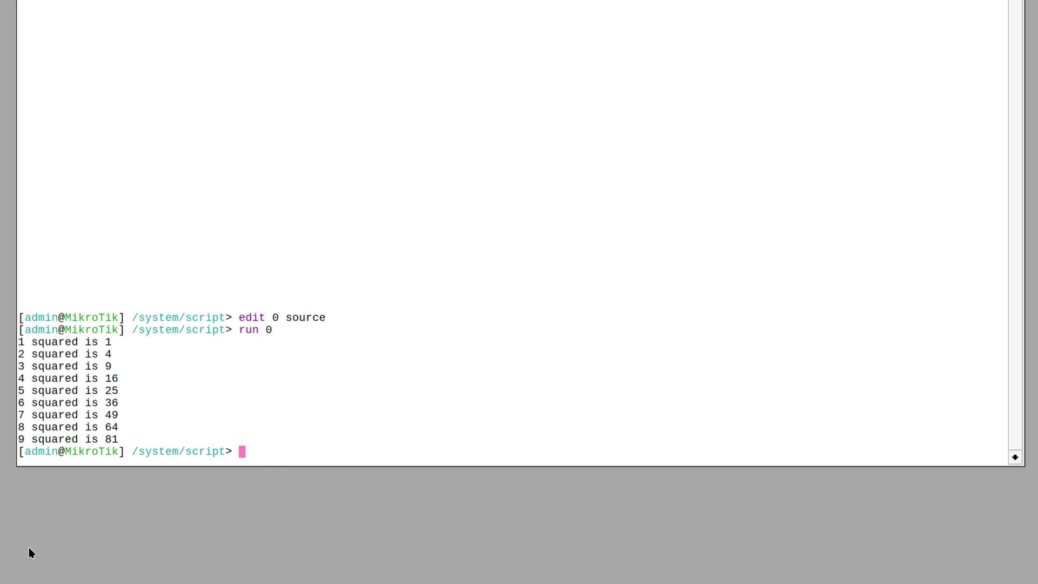